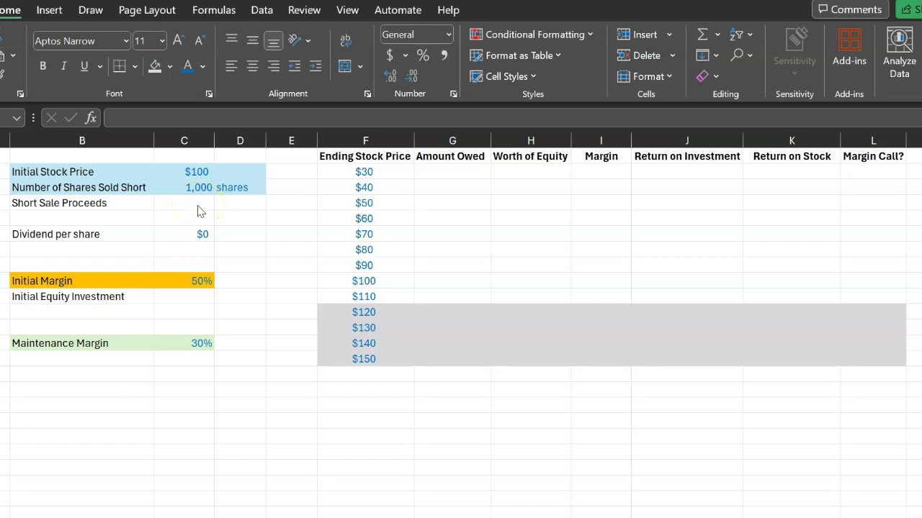
- Calculate the Short Sale Proceeds in C4 by multiplying the initial stock price by the number of shares, =C2*C3
{"action": "left_click", "coordinate": [193, 210]}
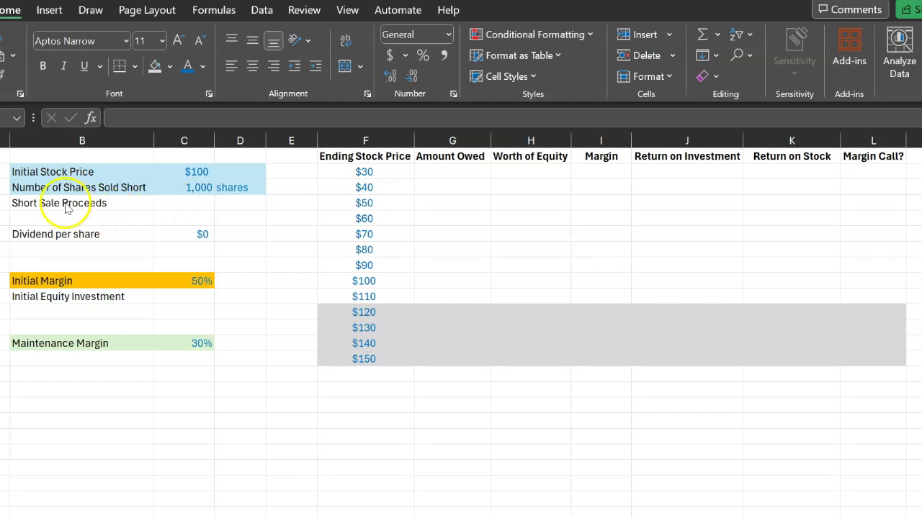
{"action": "left_click", "coordinate": [185, 204]}
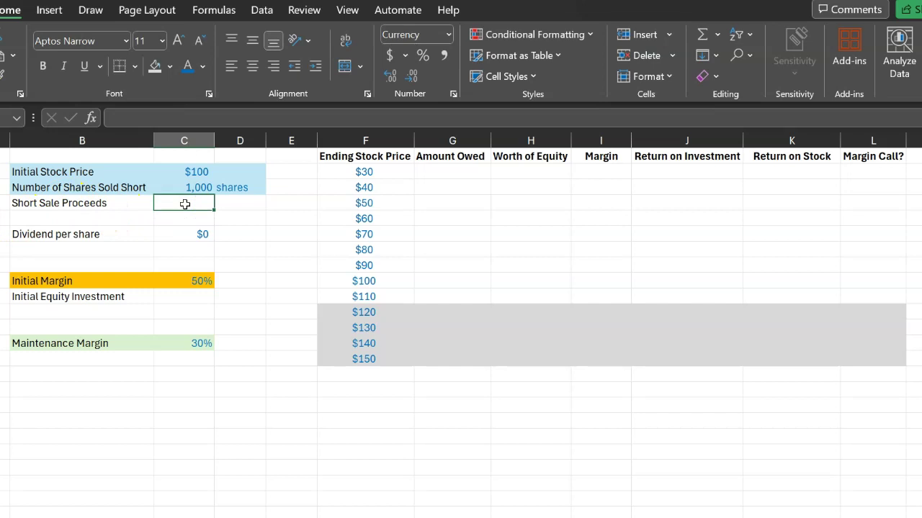
{"action": "type", "text": "="}
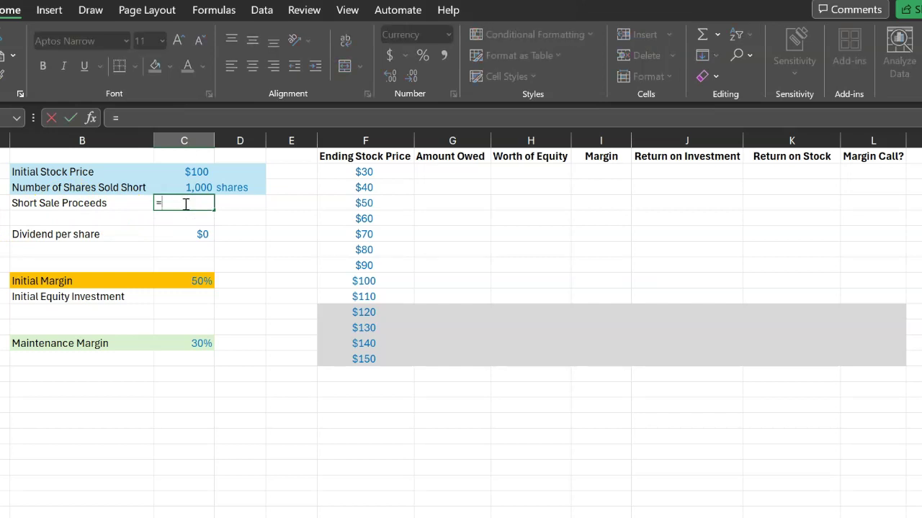
{"action": "key", "text": "Up"}
{"action": "key", "text": "Up"}
{"action": "type", "text": "*"}
{"action": "key", "text": "Up"}
{"action": "key", "text": "Return"}
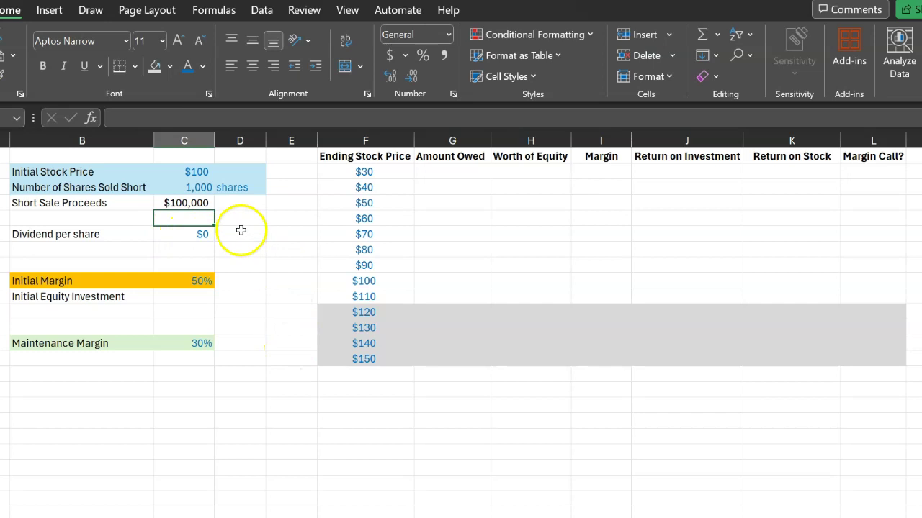
{"action": "key", "text": "Home"}
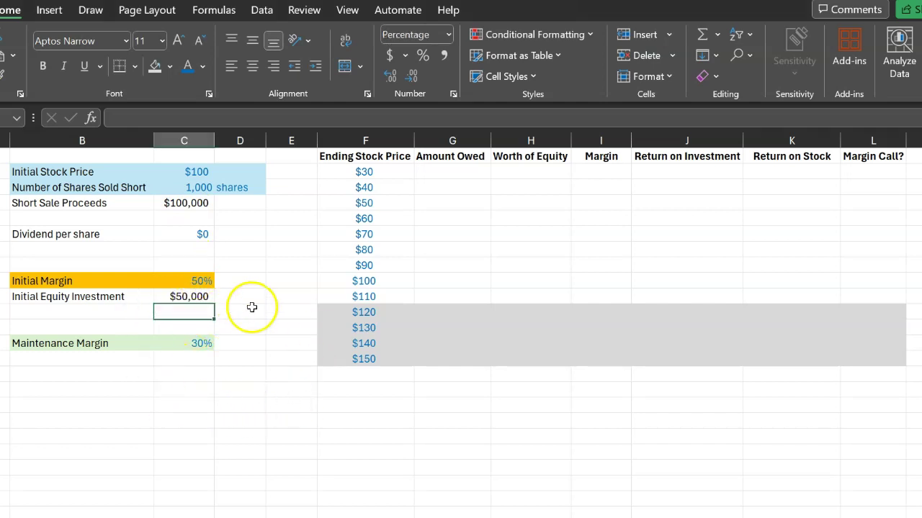
{"action": "left_click", "coordinate": [178, 260]}
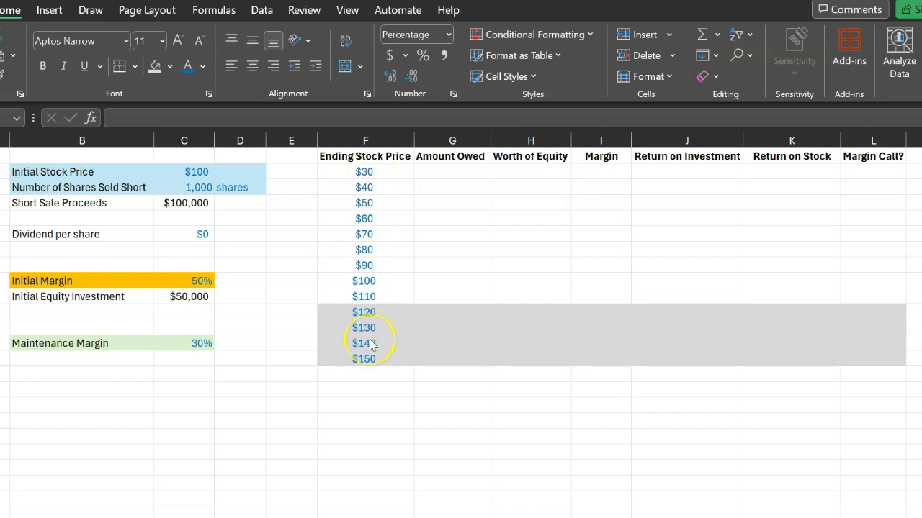
- Enter the Amount Owed formula =F2*$C$3 in G2, keeping the share count as an absolute reference
{"action": "left_click", "coordinate": [450, 172]}
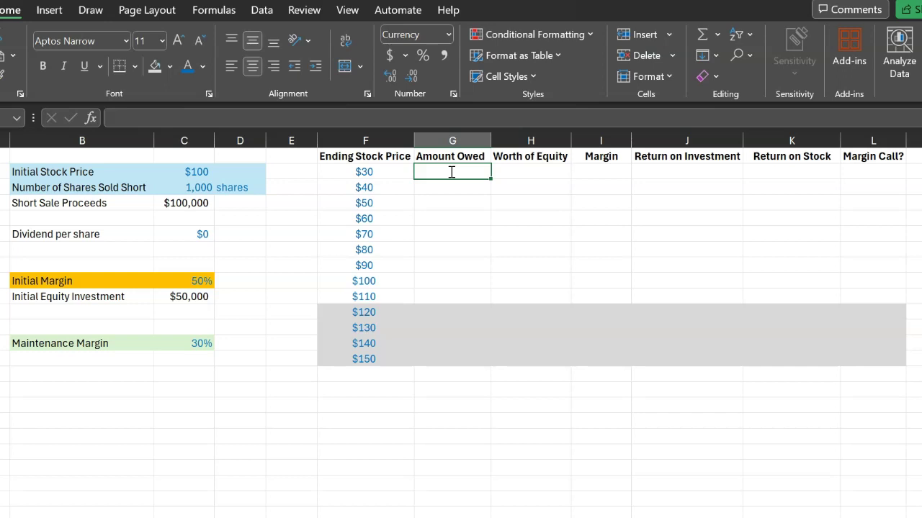
{"action": "type", "text": "="}
{"action": "left_click", "coordinate": [395, 175]}
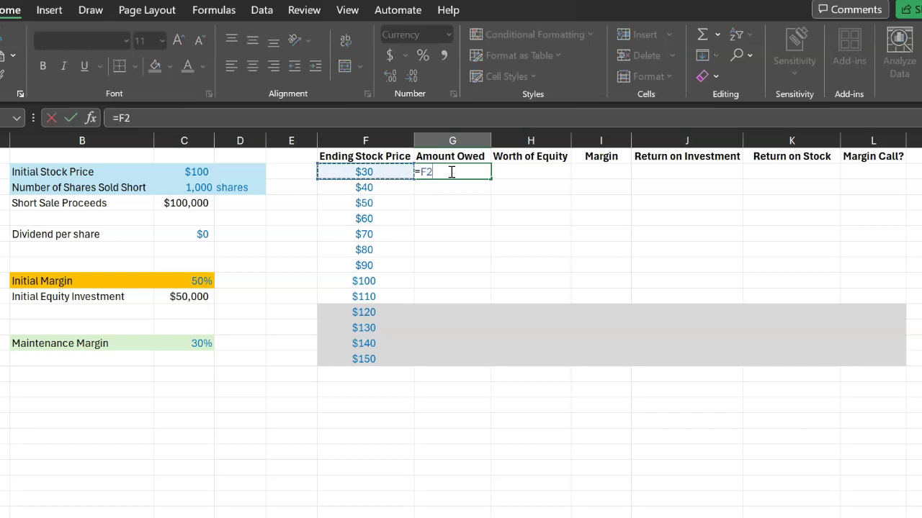
{"action": "type", "text": "*"}
{"action": "left_click", "coordinate": [193, 187]}
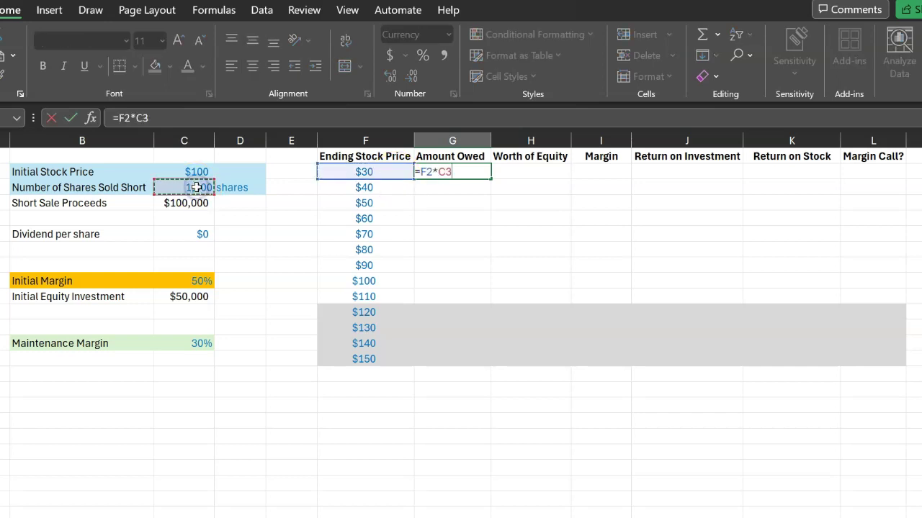
{"action": "key", "text": "F4"}
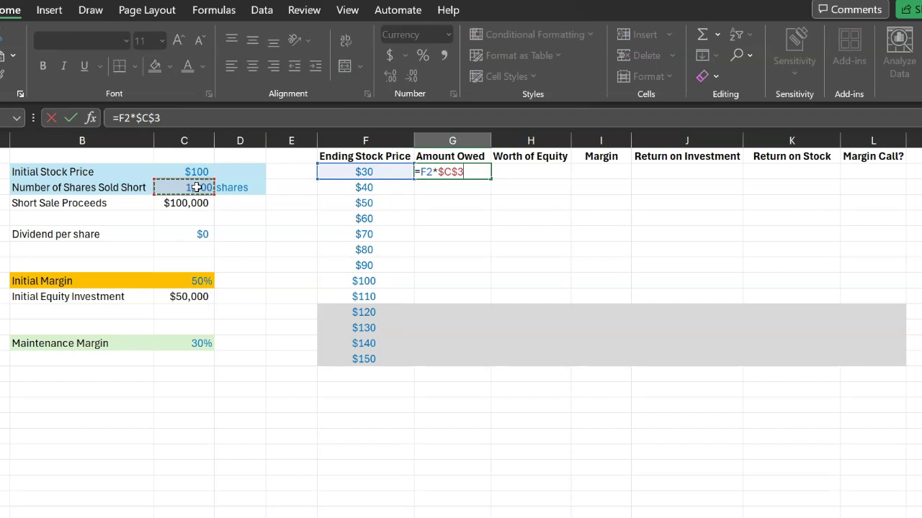
{"action": "key", "text": "Return"}
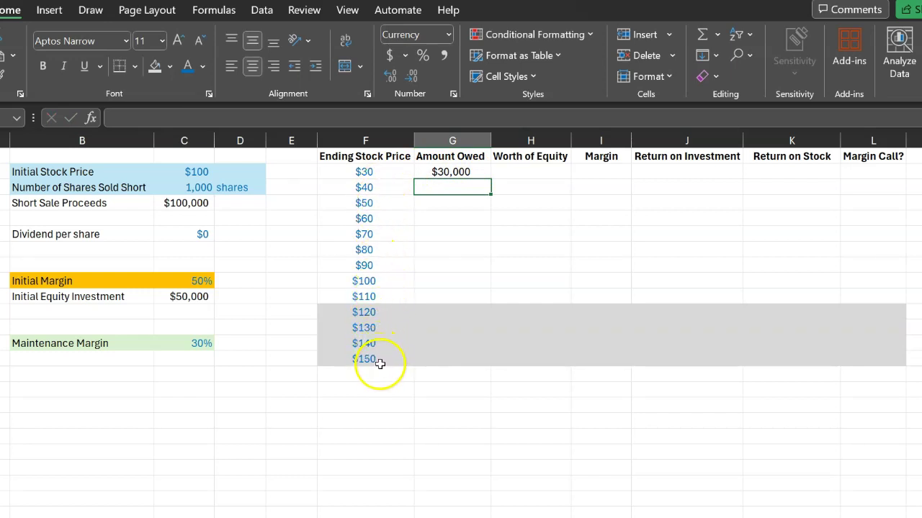
- Copy the Amount Owed formula from G2 down through G14 for every ending stock price
{"action": "left_click", "coordinate": [477, 174]}
{"action": "left_click_drag", "start_coordinate": [489, 181], "coordinate": [489, 368]}
{"action": "left_click", "coordinate": [472, 263]}
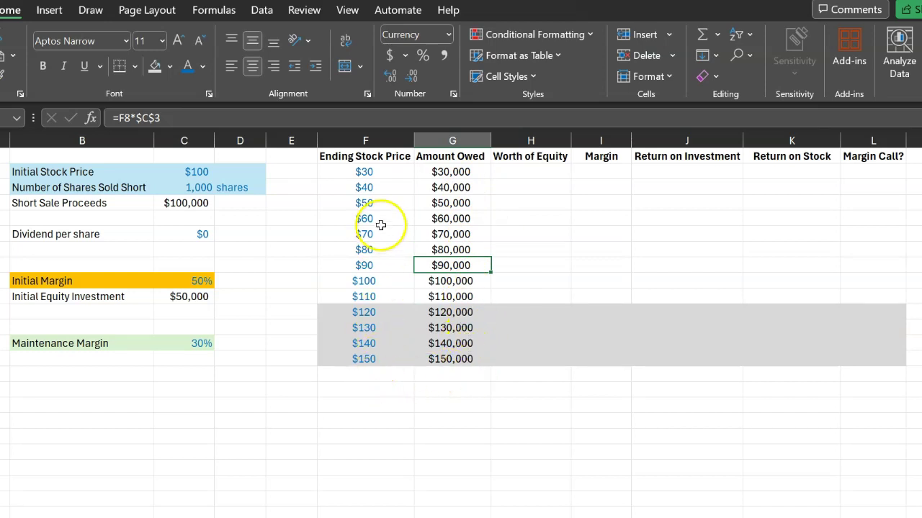
- Enter the Worth of Equity formula =($C$4+$C$10)-G2 in H2, subtracting the amount owed from proceeds plus initial equity
{"action": "left_click", "coordinate": [513, 174]}
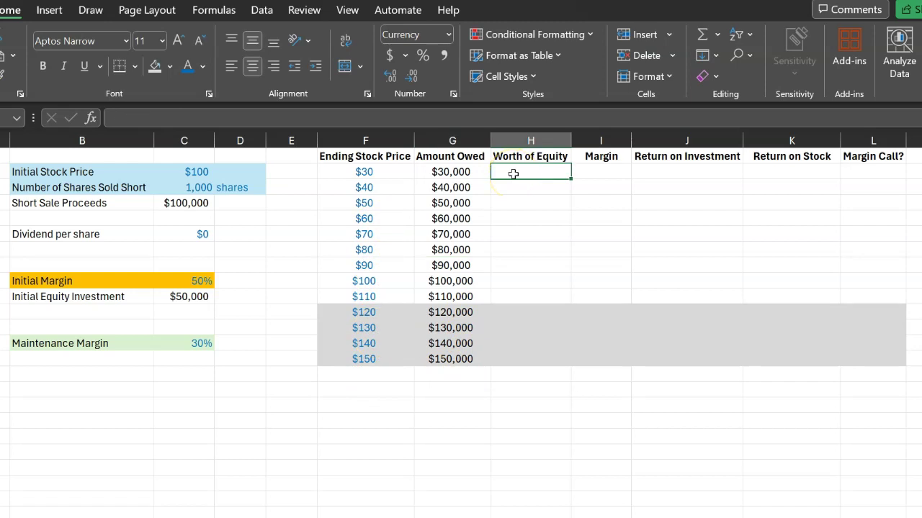
{"action": "left_click", "coordinate": [502, 178]}
{"action": "type", "text": "="}
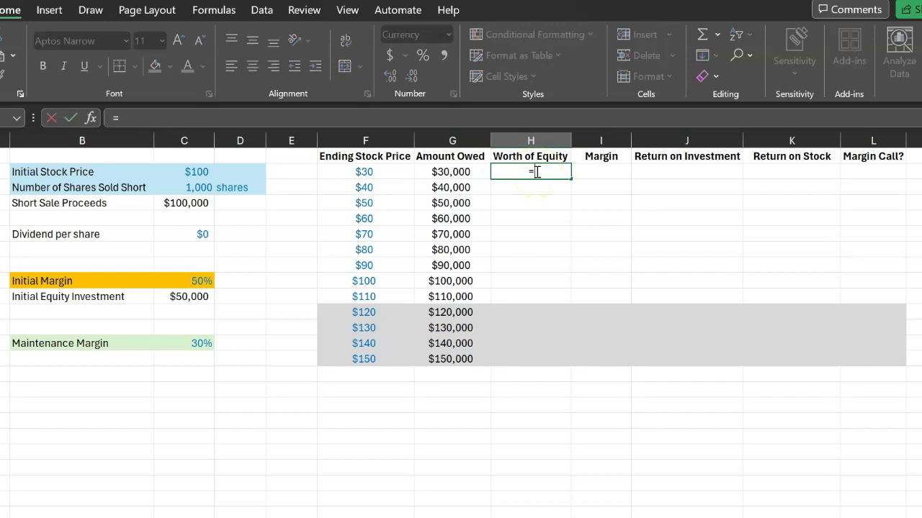
{"action": "type", "text": "("}
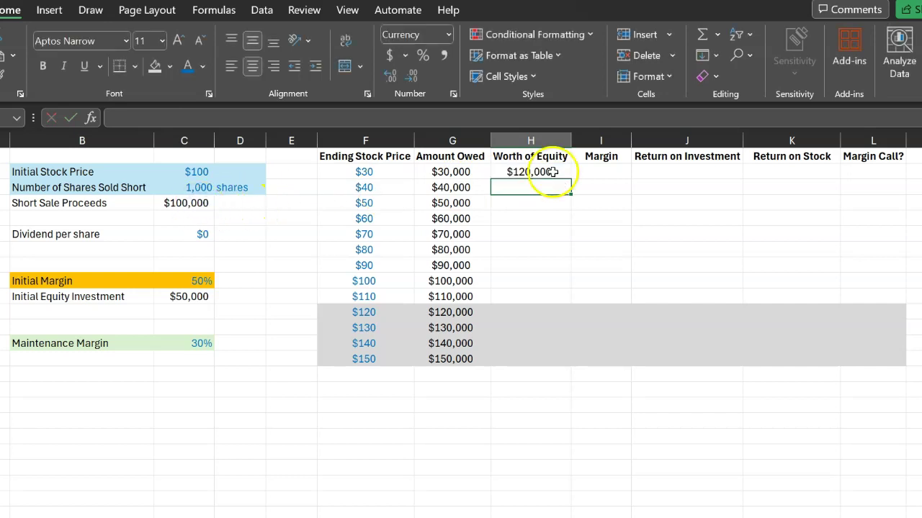
- Copy the Worth of Equity formula from H2 down through H14
{"action": "left_click", "coordinate": [552, 172]}
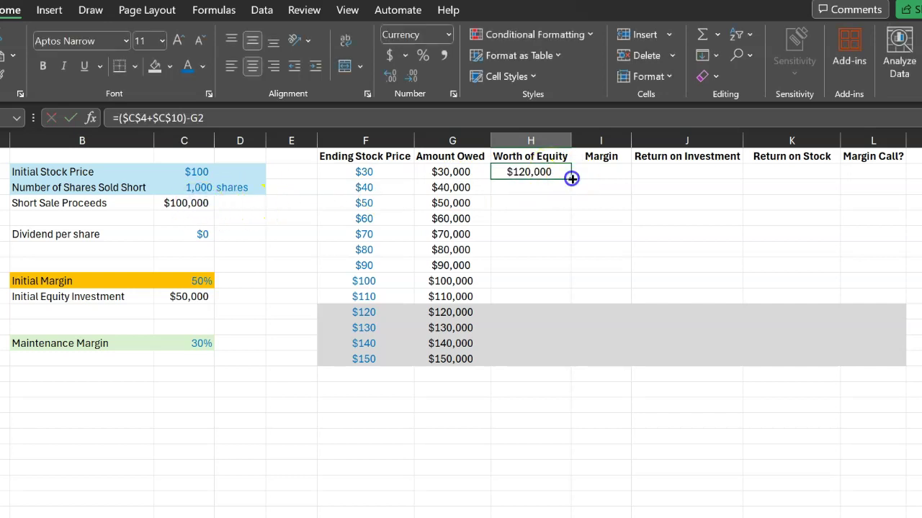
{"action": "left_click_drag", "start_coordinate": [570, 180], "coordinate": [569, 370]}
{"action": "left_click", "coordinate": [531, 265]}
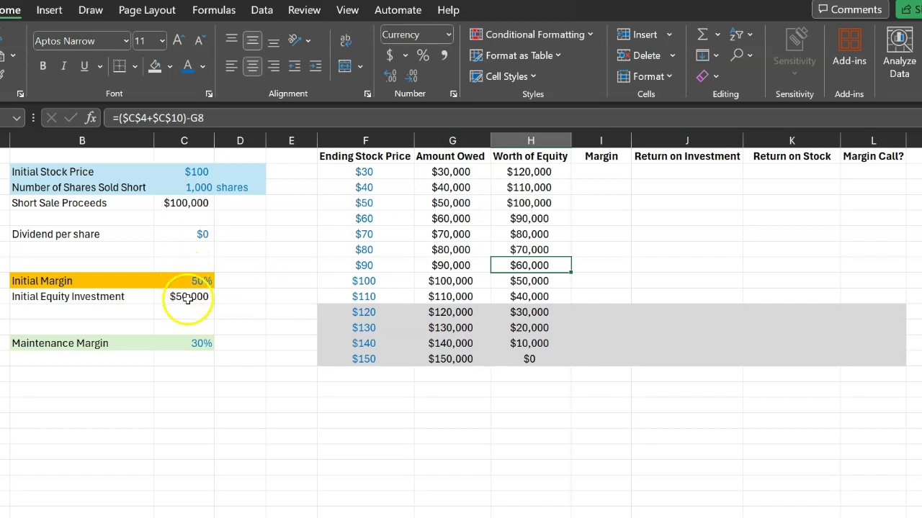
- Calculate the Margin in I2 by dividing the worth of equity by the amount owed, =H2/G2
{"action": "double_click", "coordinate": [598, 173]}
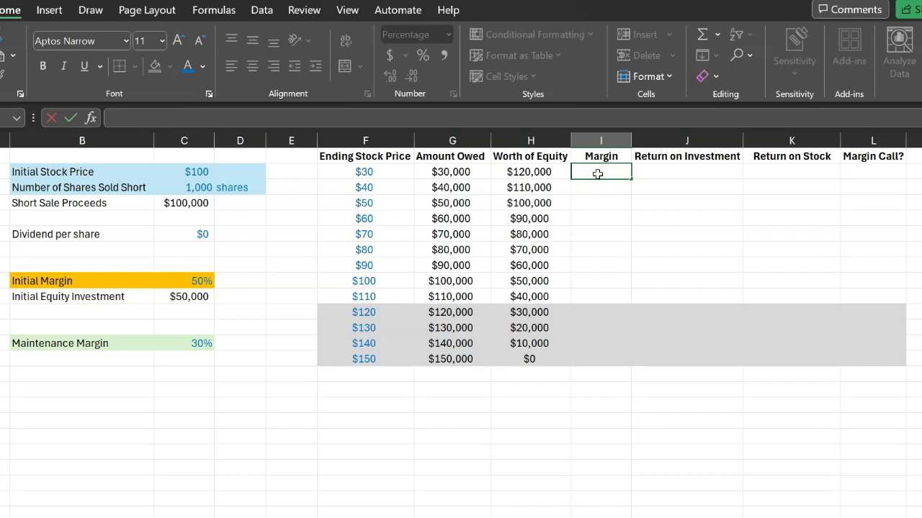
{"action": "type", "text": "="}
{"action": "key", "text": "Left"}
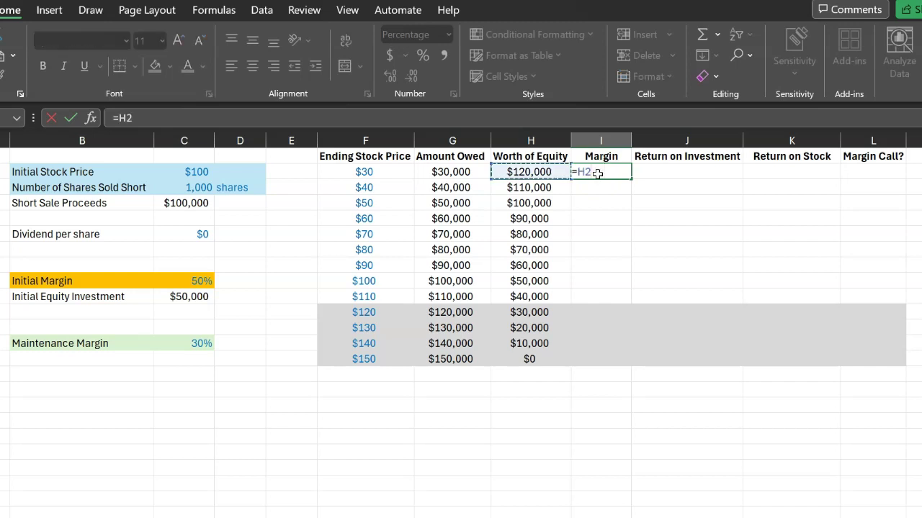
{"action": "type", "text": "/"}
{"action": "key", "text": "Left"}
{"action": "key", "text": "Left"}
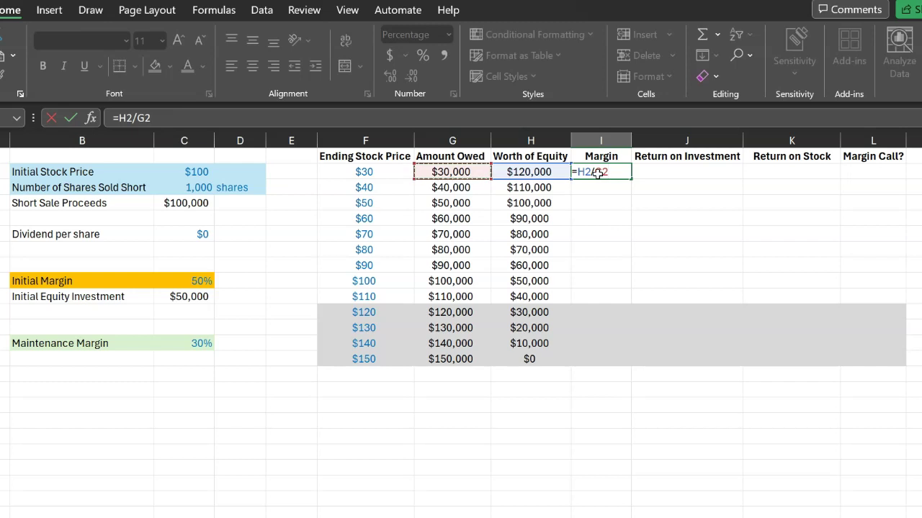
{"action": "key", "text": "Return"}
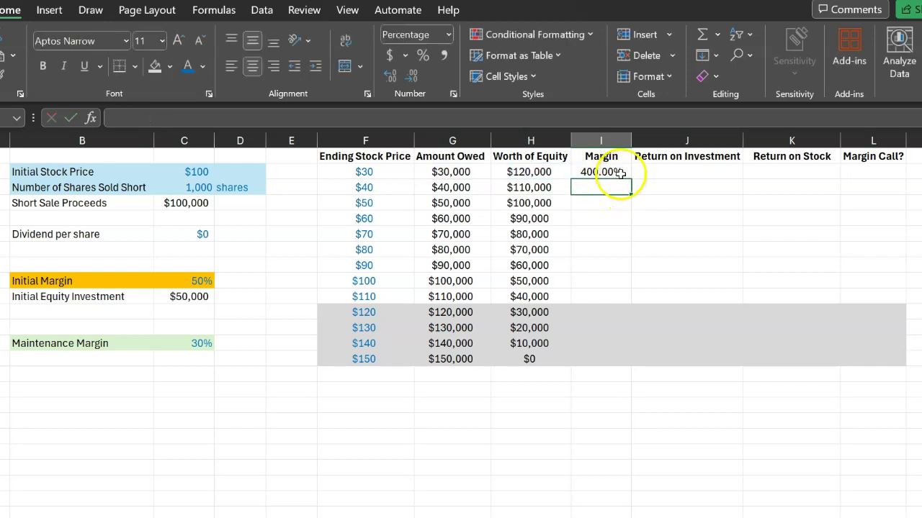
- Copy the Margin formula from I2 down through I14 for all ending stock prices
{"action": "left_click", "coordinate": [620, 174]}
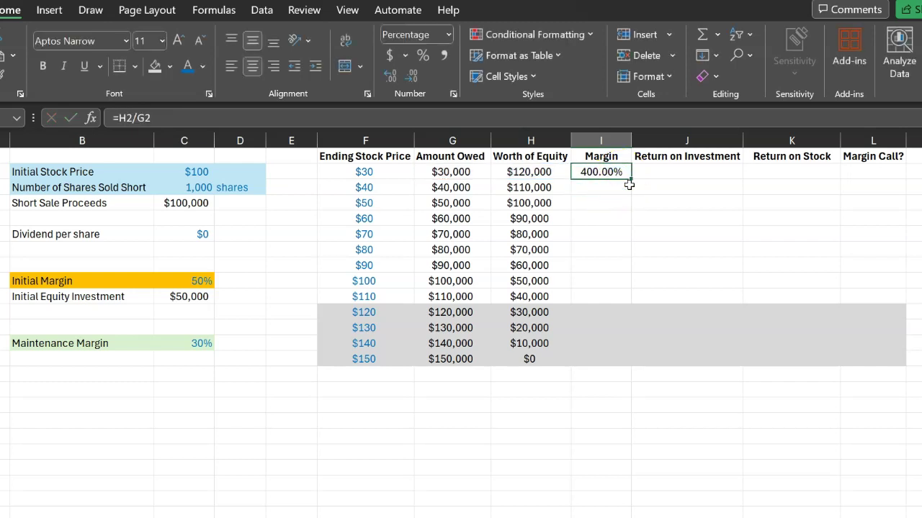
{"action": "left_click_drag", "start_coordinate": [632, 182], "coordinate": [626, 363]}
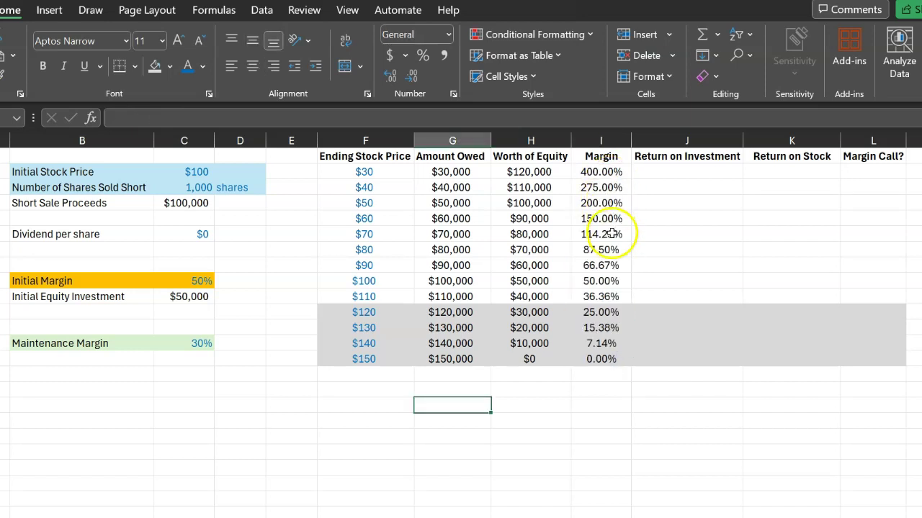
{"action": "left_click", "coordinate": [596, 303]}
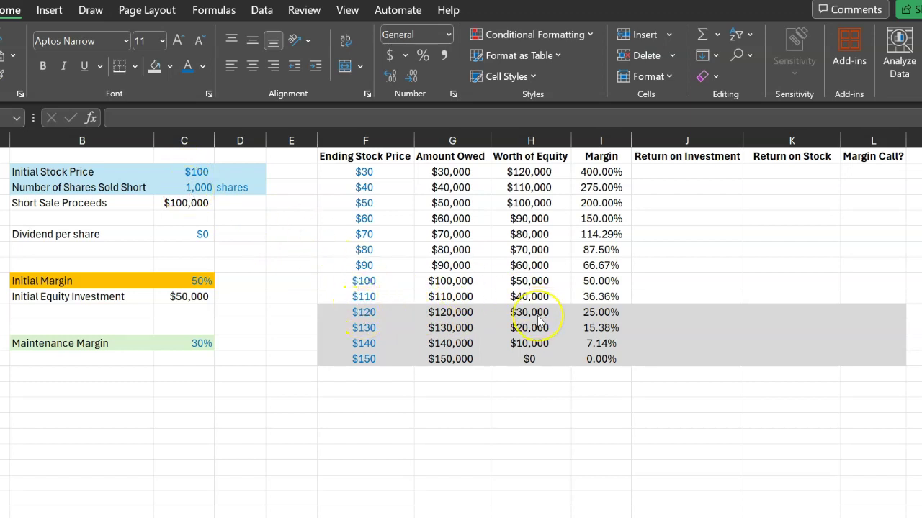
- Enter the Return on Investment formula =(H2-$C$10)/$C$10 in J2, based on the initial equity investment
{"action": "left_click", "coordinate": [675, 190]}
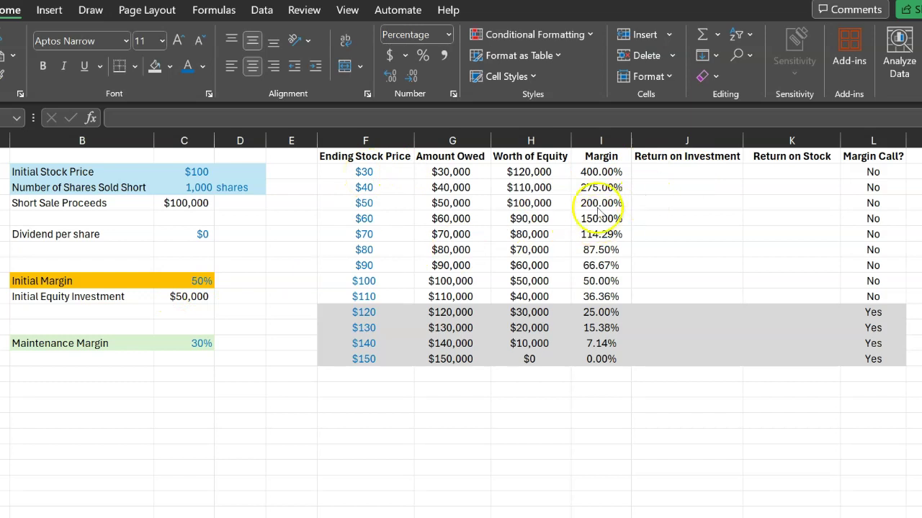
{"action": "left_click", "coordinate": [676, 170]}
{"action": "left_click", "coordinate": [676, 171]}
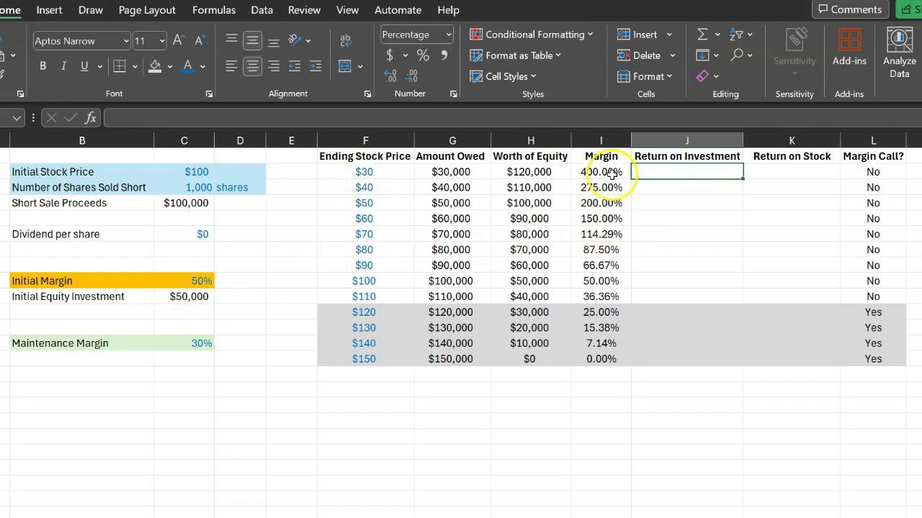
{"action": "type", "text": "=("}
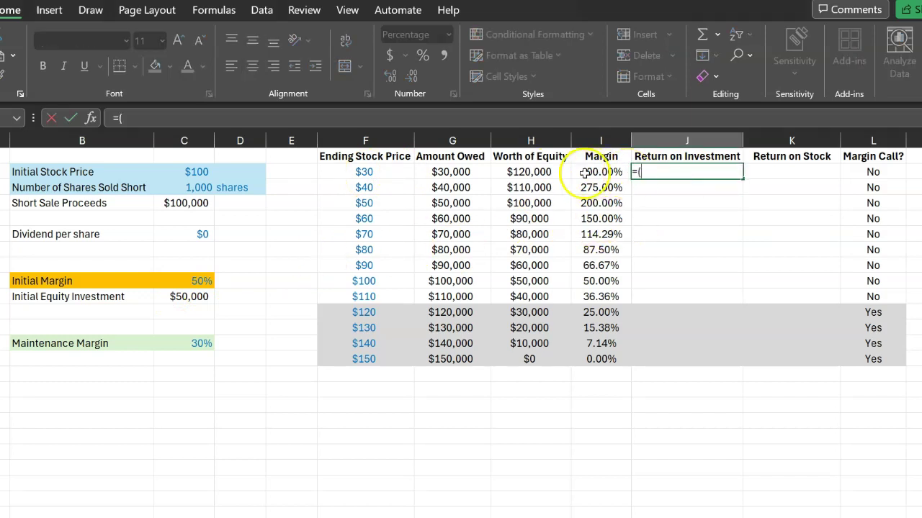
{"action": "left_click", "coordinate": [522, 173]}
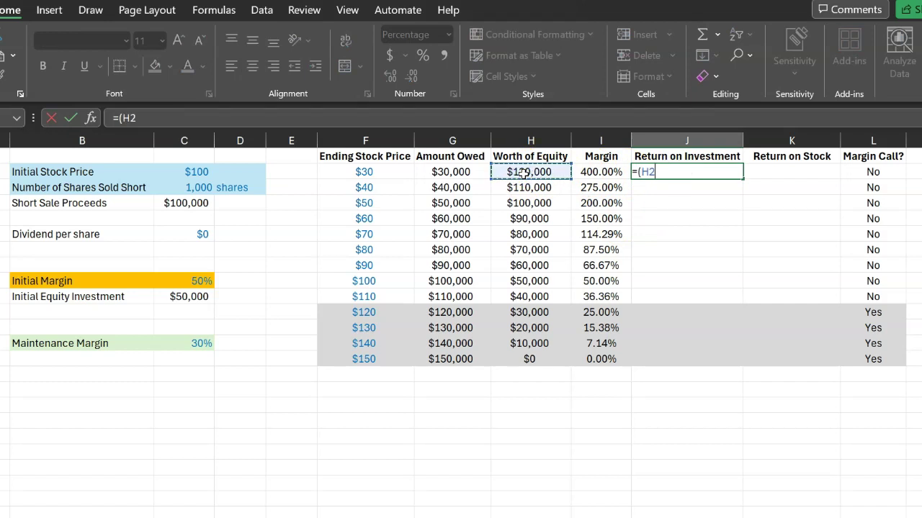
{"action": "type", "text": "-"}
{"action": "left_click", "coordinate": [185, 299]}
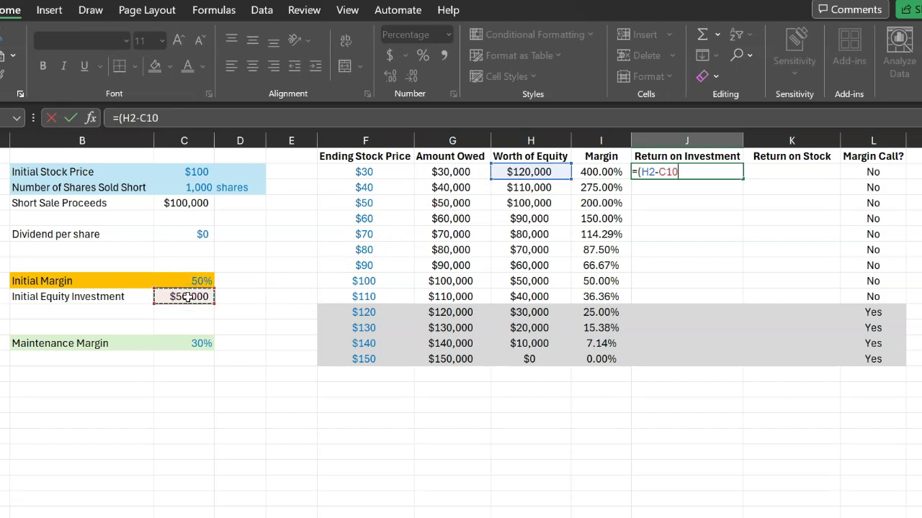
{"action": "key", "text": "F4"}
{"action": "type", "text": ")"}
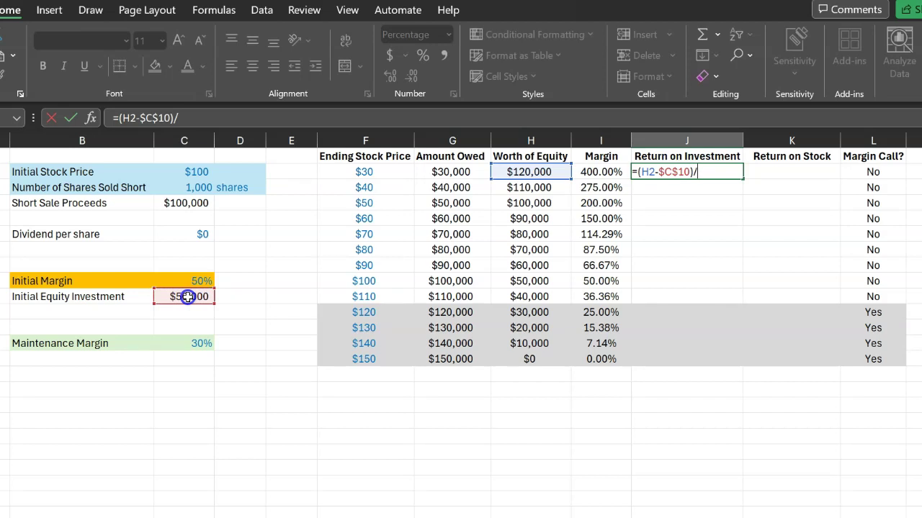
{"action": "type", "text": "/"}
{"action": "left_click", "coordinate": [187, 297]}
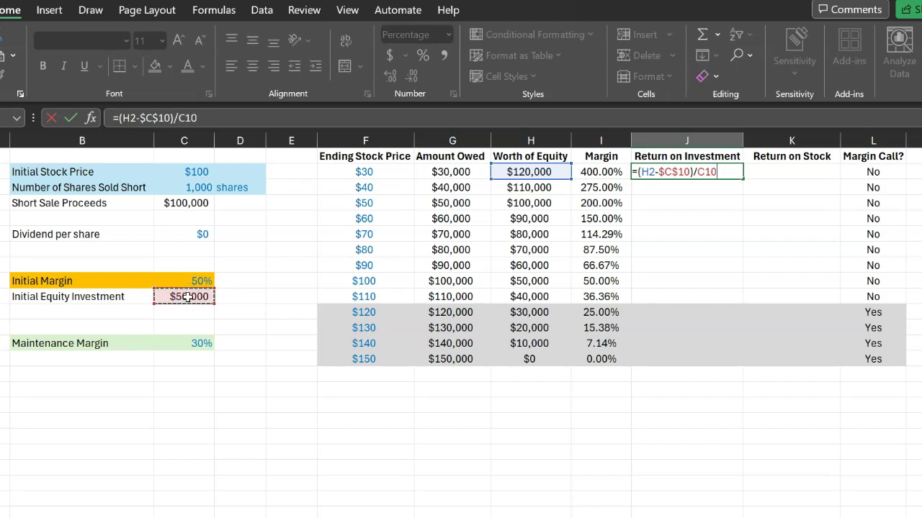
{"action": "key", "text": "F4"}
{"action": "key", "text": "Return"}
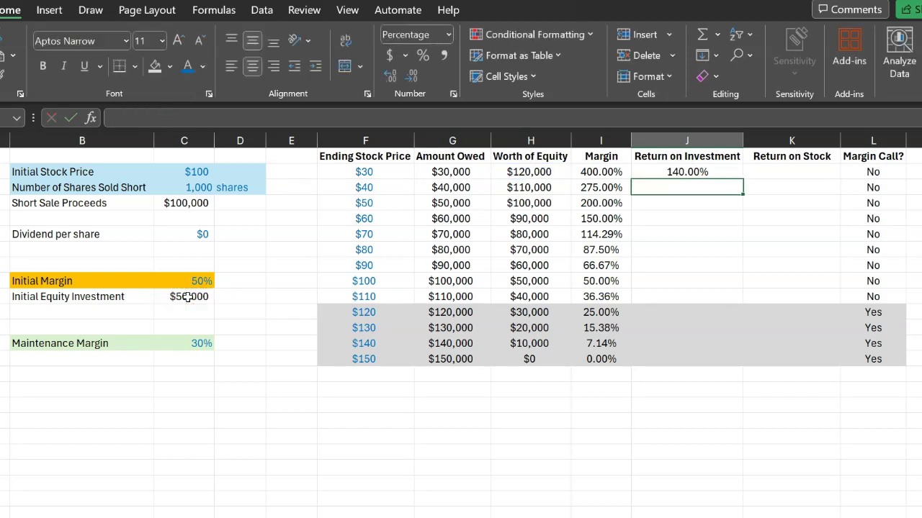
- Copy the Return on Investment formula from J2 down through J14
{"action": "left_click", "coordinate": [693, 172]}
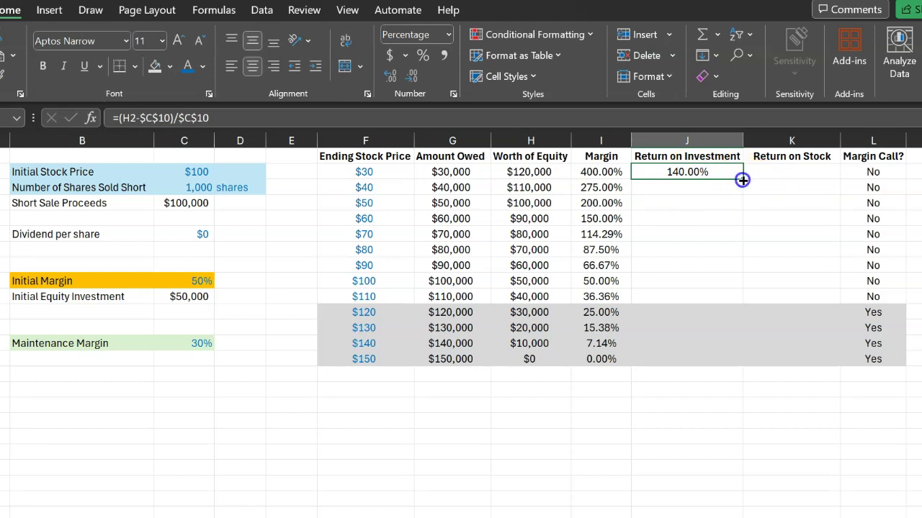
{"action": "left_click_drag", "start_coordinate": [742, 180], "coordinate": [738, 369]}
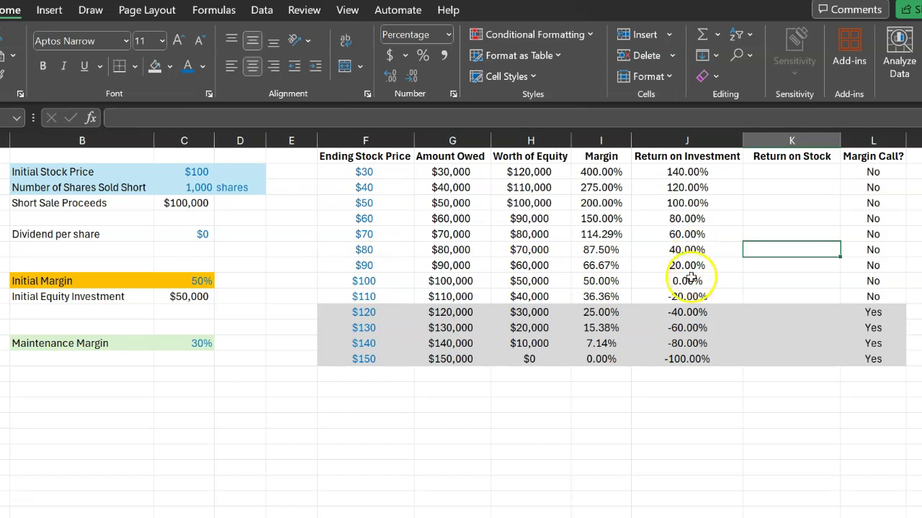
- Enter the Return on Stock formula =(F2-$C$2)/$C$2 in K2, comparing the ending stock price with the initial stock price
{"action": "left_click", "coordinate": [769, 170]}
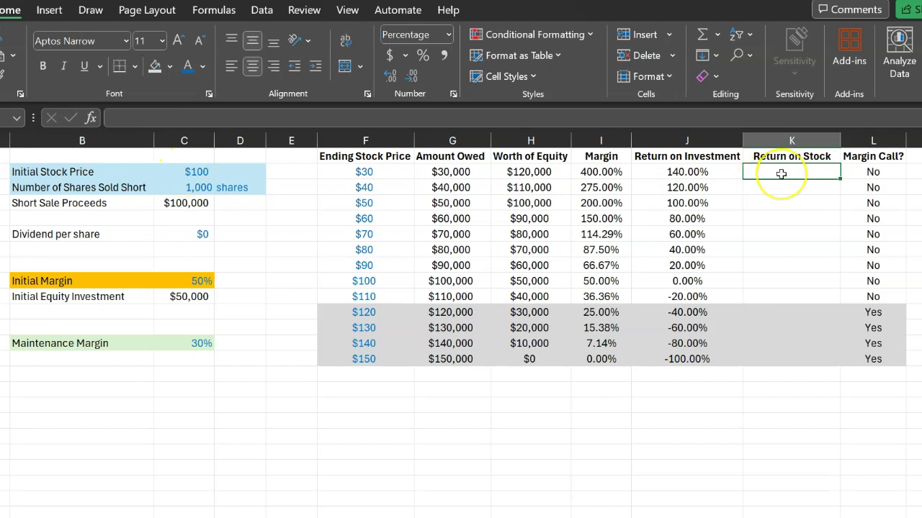
{"action": "type", "text": "="}
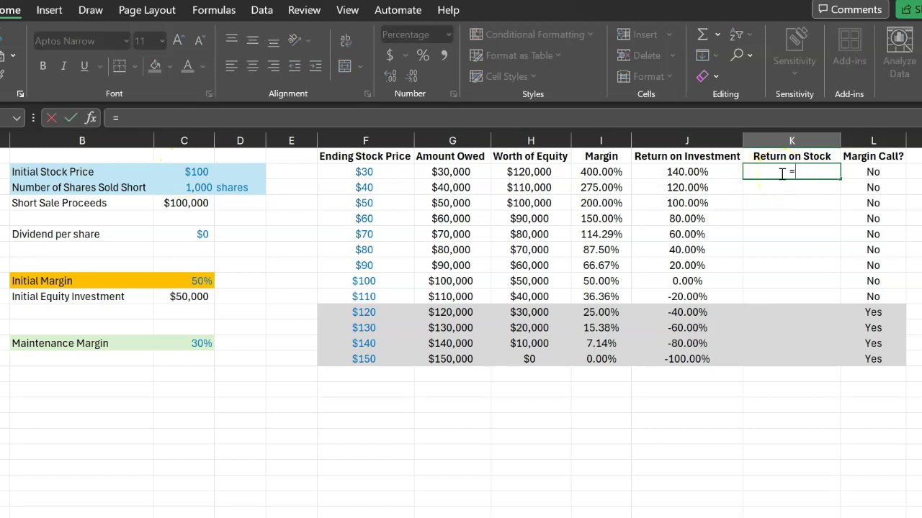
{"action": "type", "text": "("}
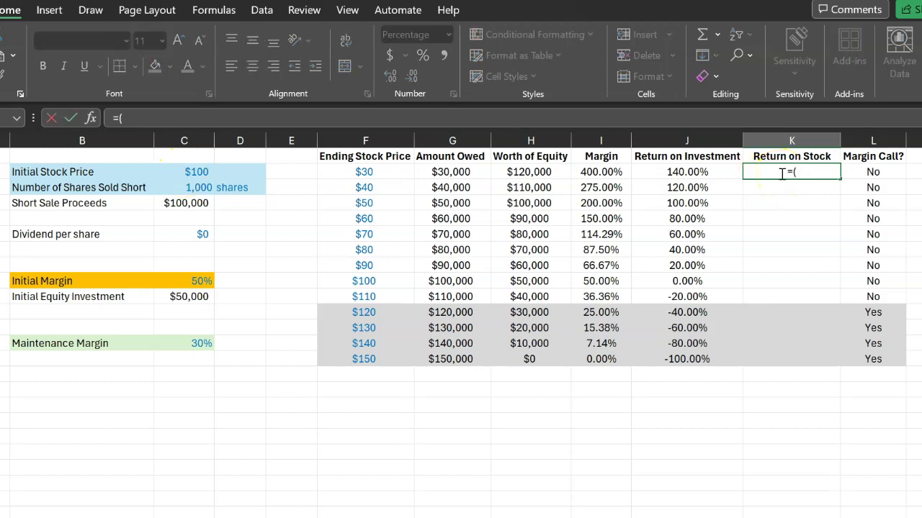
{"action": "left_click", "coordinate": [375, 173]}
{"action": "type", "text": "-"}
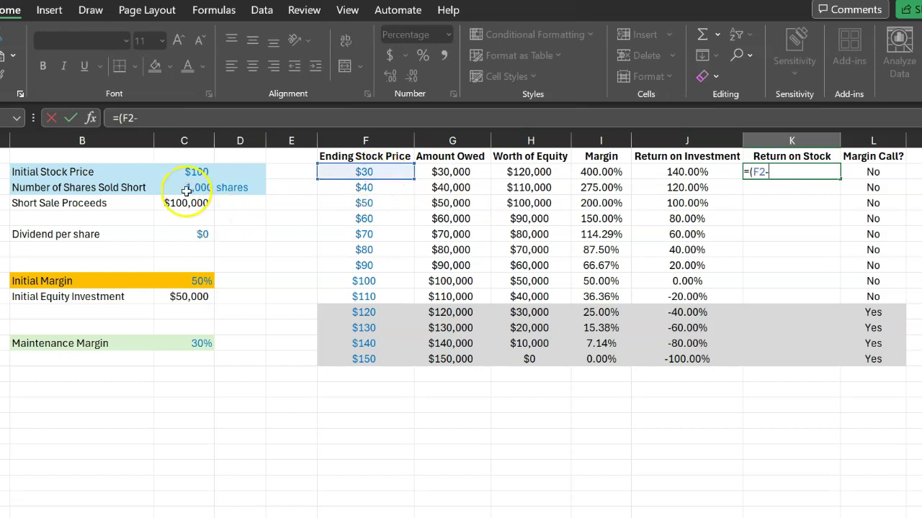
{"action": "left_click", "coordinate": [194, 171]}
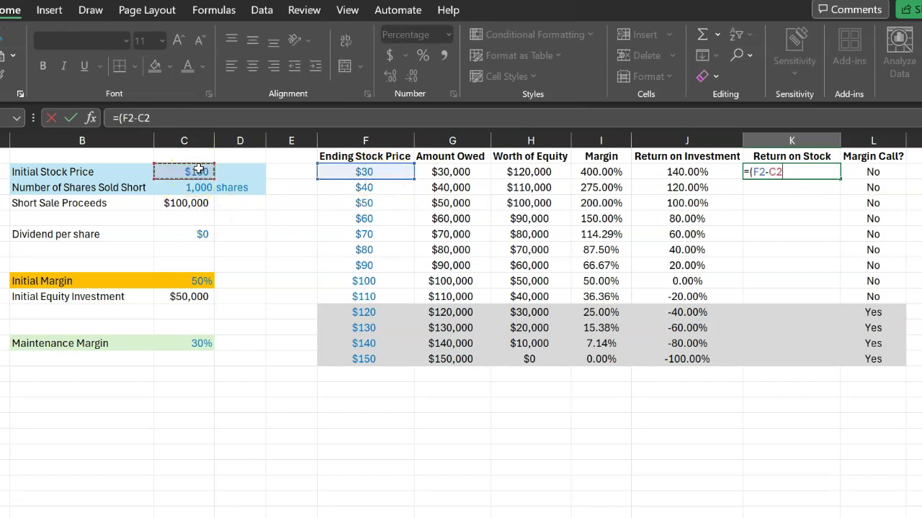
{"action": "key", "text": "F4"}
{"action": "type", "text": ")/"}
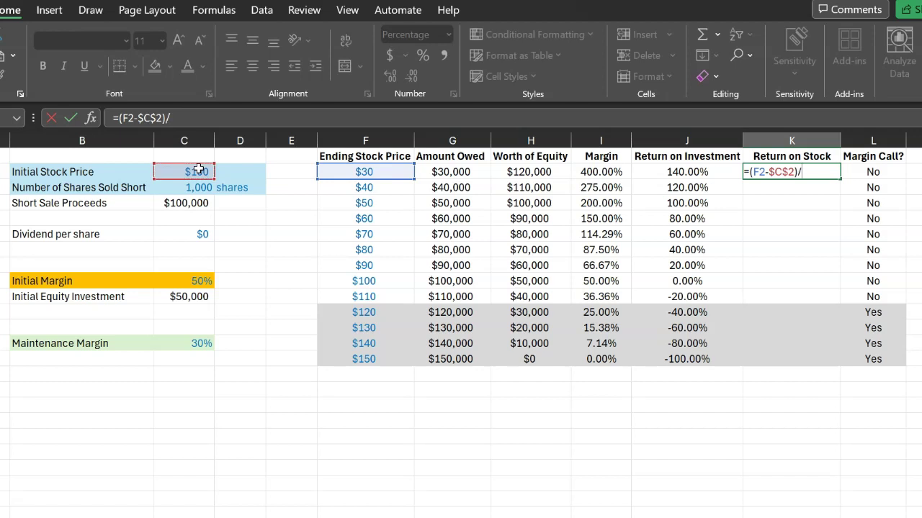
{"action": "left_click", "coordinate": [179, 172]}
{"action": "key", "text": "Return"}
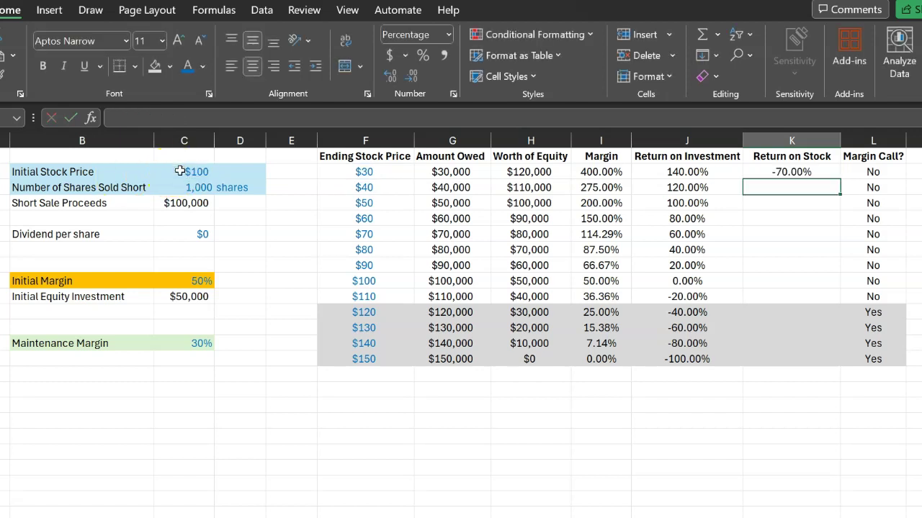
- Copy the Return on Stock formula from K2 down through K14
{"action": "key", "text": "Up"}
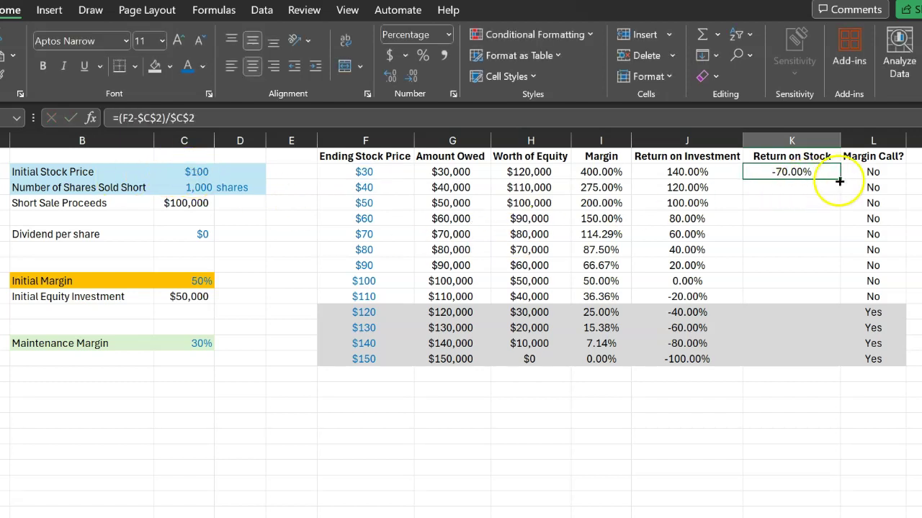
{"action": "left_click_drag", "start_coordinate": [839, 180], "coordinate": [823, 367]}
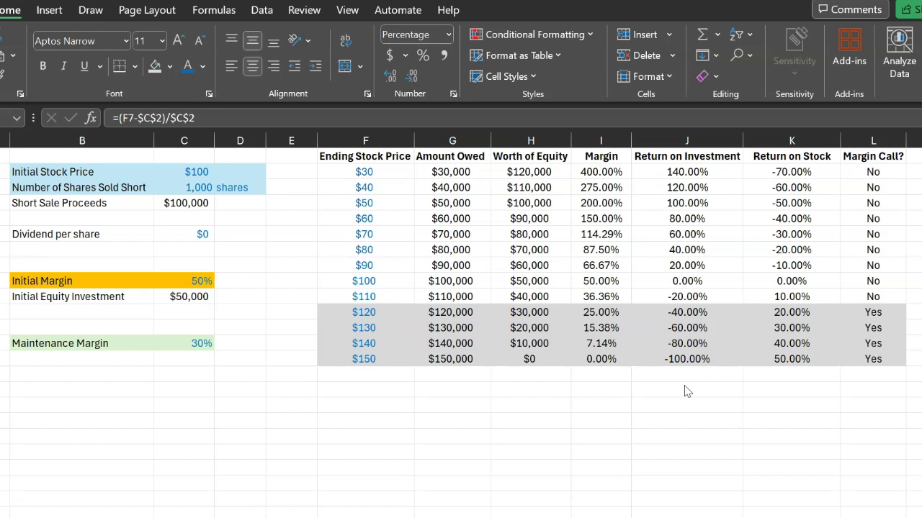
{"action": "left_click", "coordinate": [544, 392]}
{"action": "left_click", "coordinate": [628, 420]}
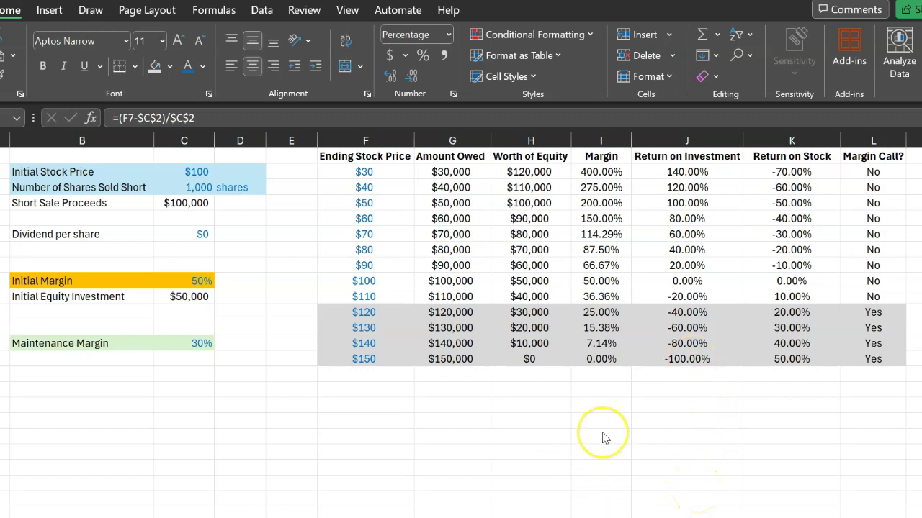
{"action": "left_click", "coordinate": [596, 391]}
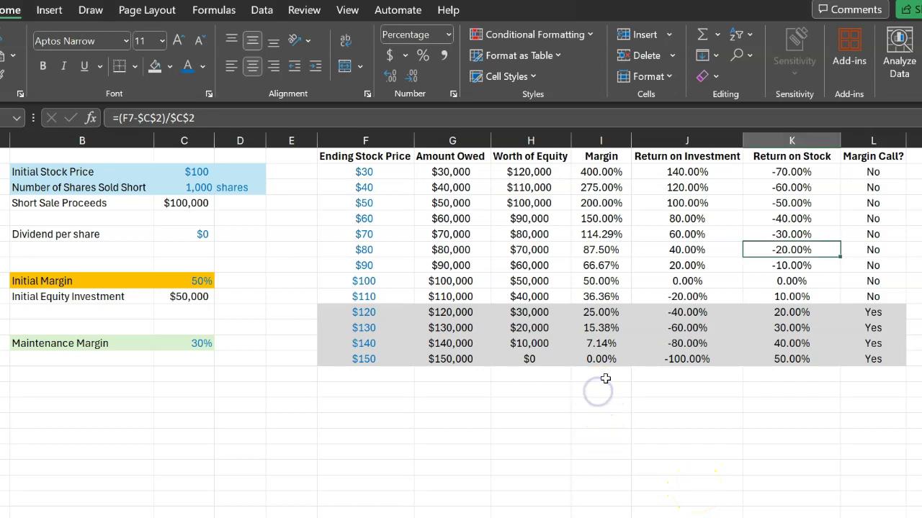
{"action": "left_click", "coordinate": [594, 391]}
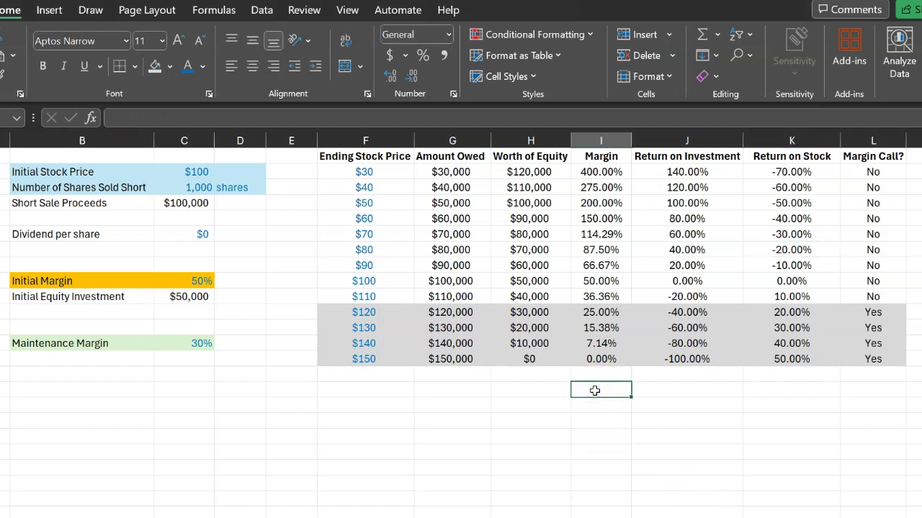
{"action": "left_click", "coordinate": [594, 391]}
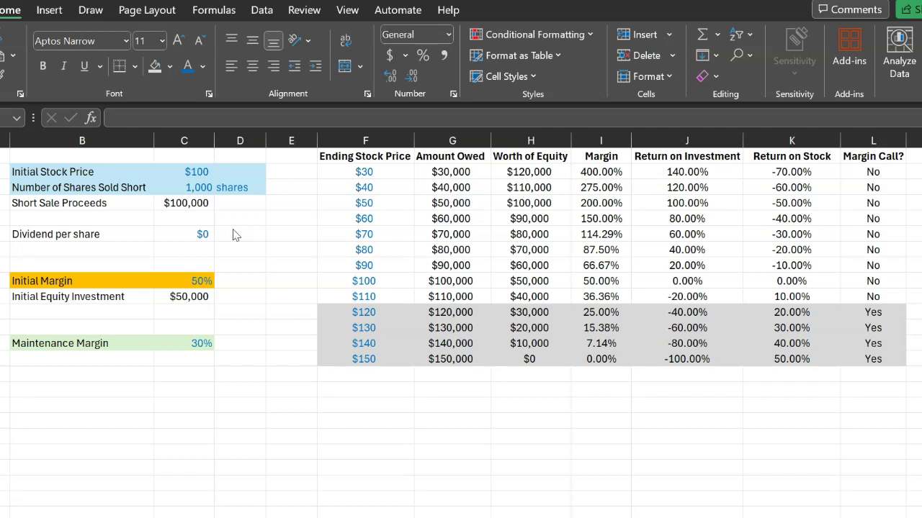
- Set the Dividend per share in C6 to $2
{"action": "left_click", "coordinate": [188, 234]}
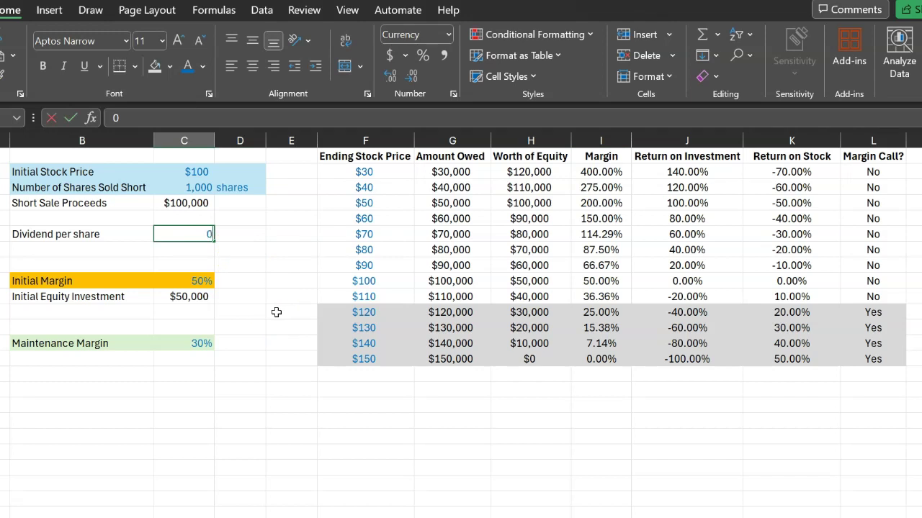
{"action": "type", "text": "2"}
{"action": "key", "text": "Return"}
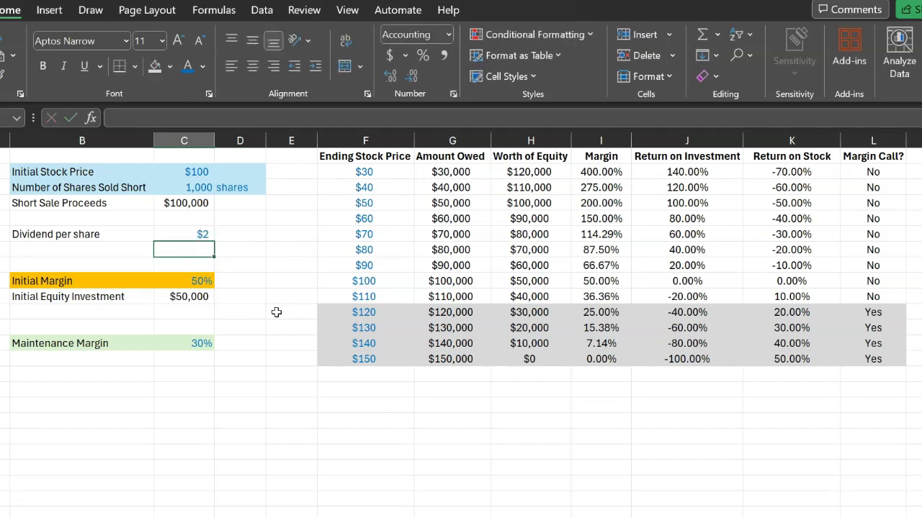
- Extend the Amount Owed formula in G2 with the dividends owed on the shorted shares, making it =(F2*$C$3)+($C$6*$C$3)
{"action": "left_click", "coordinate": [442, 167]}
{"action": "double_click", "coordinate": [451, 171]}
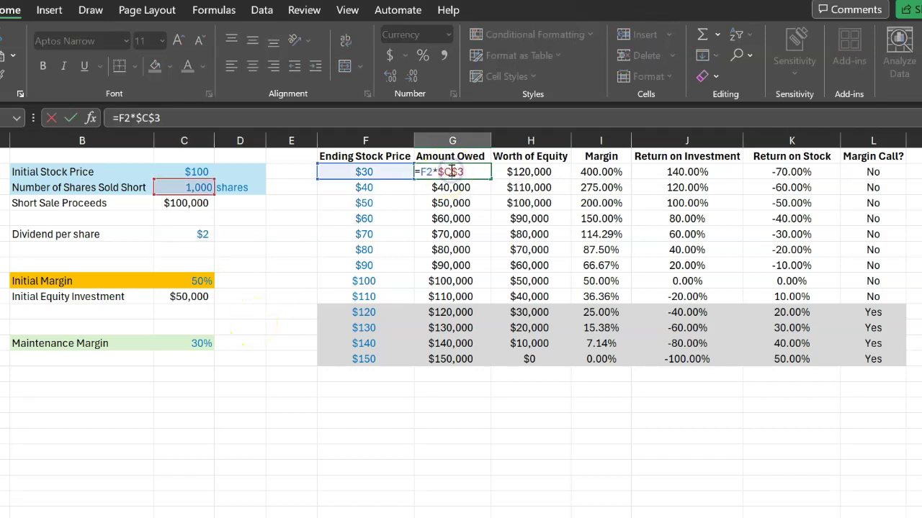
{"action": "key", "text": "Left"}
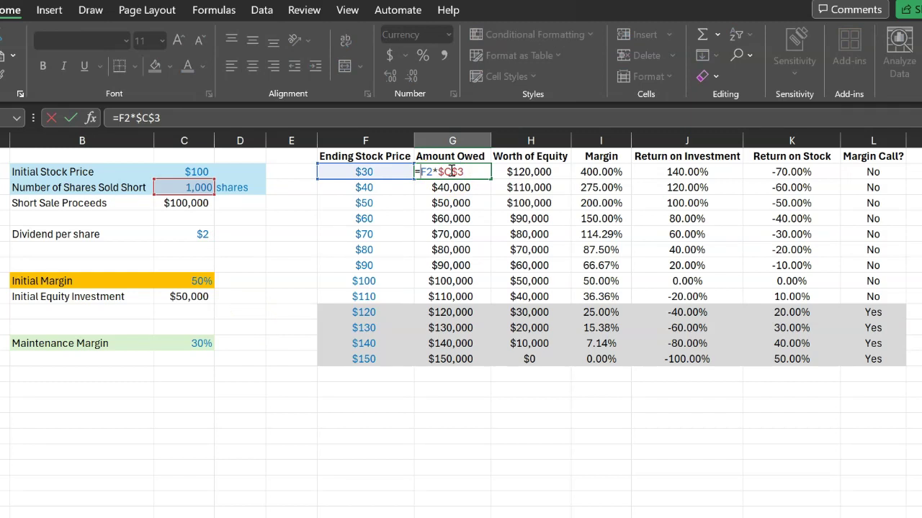
{"action": "type", "text": "("}
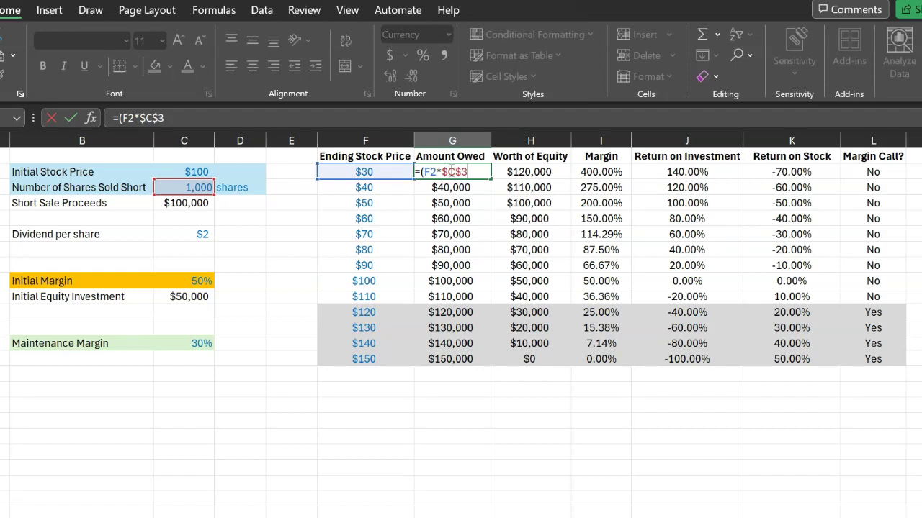
{"action": "key", "text": "End"}
{"action": "type", "text": ")+($C$6*"}
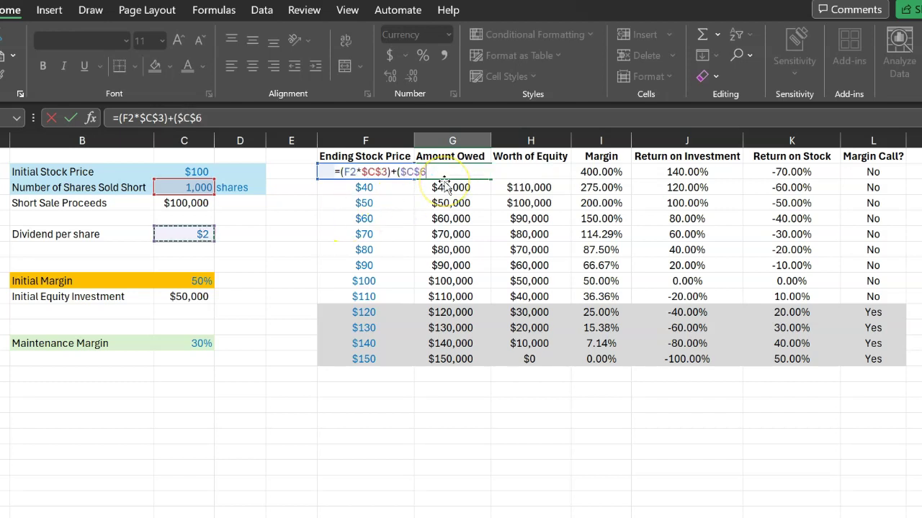
{"action": "left_click", "coordinate": [203, 189]}
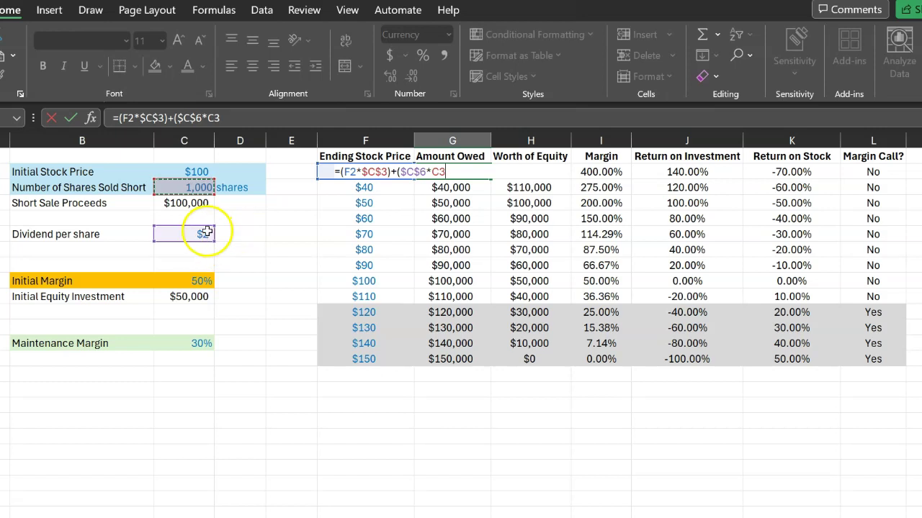
{"action": "key", "text": "Return"}
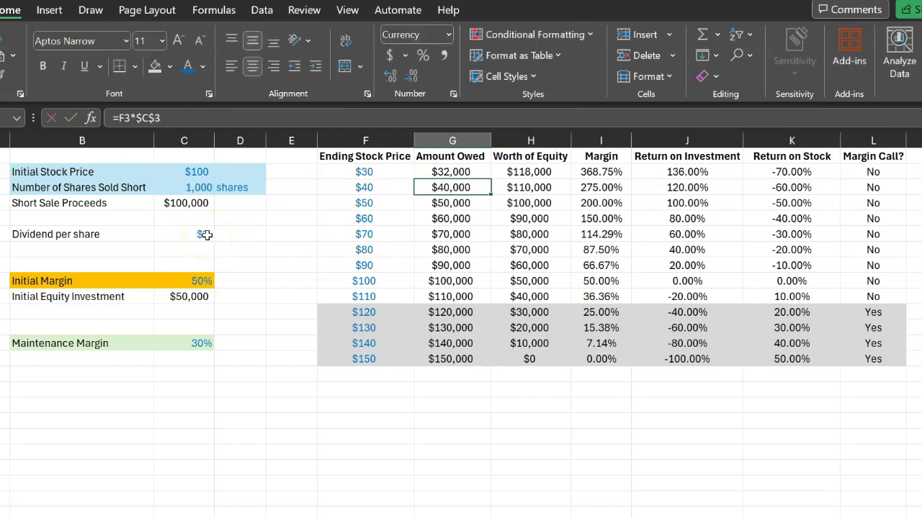
- Examine how the dividend carries through the Amount Owed, Worth of Equity, Margin and Return on Investment formulas in row 2
{"action": "key", "text": "Up"}
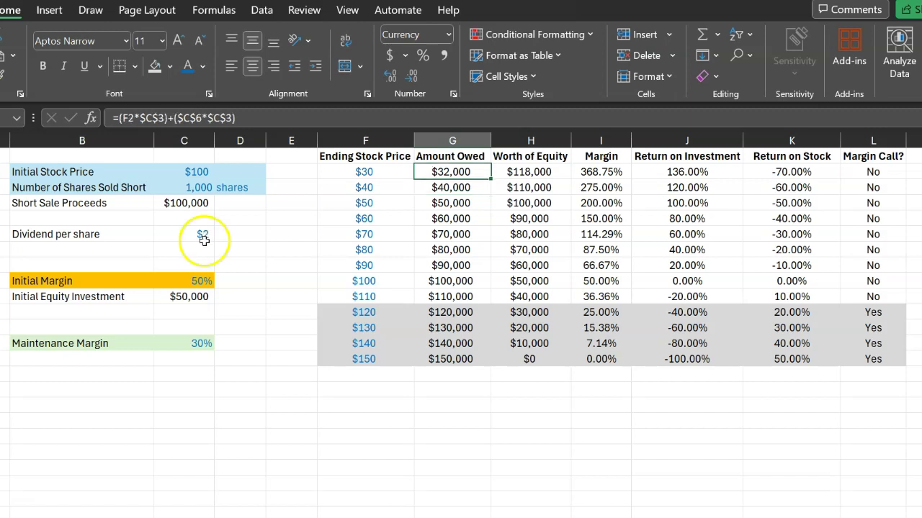
{"action": "key", "text": "Right"}
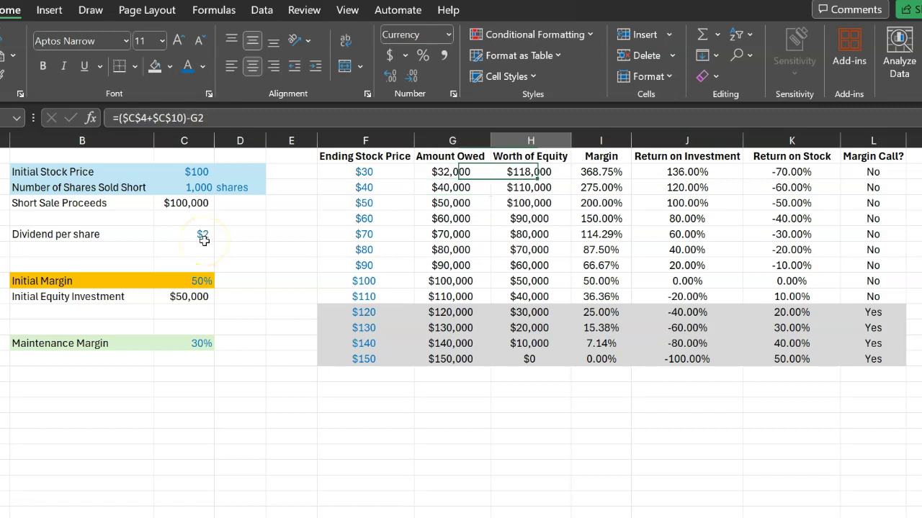
{"action": "key", "text": "Right"}
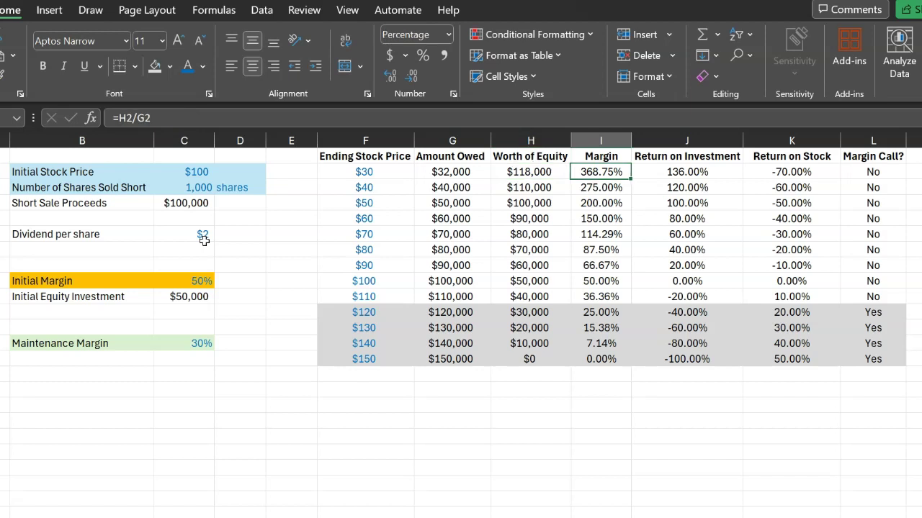
{"action": "key", "text": "Right"}
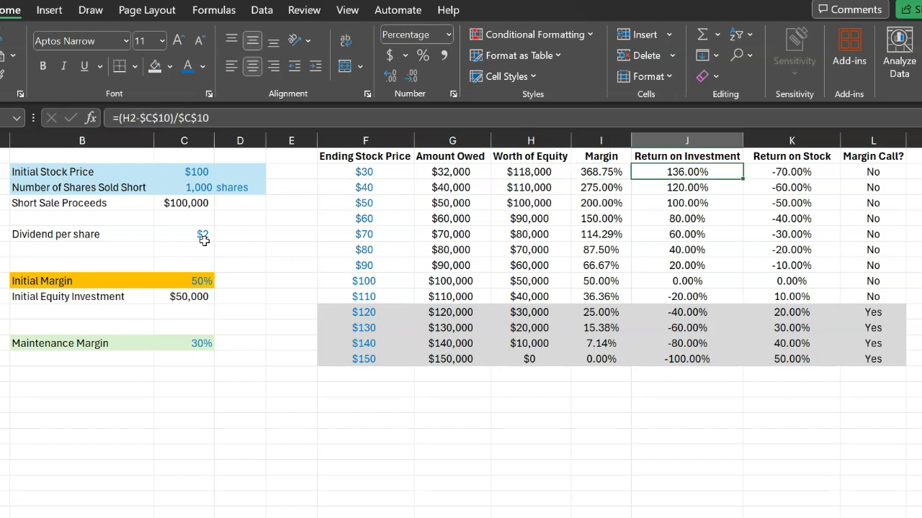
{"action": "key", "text": "ctrl"}
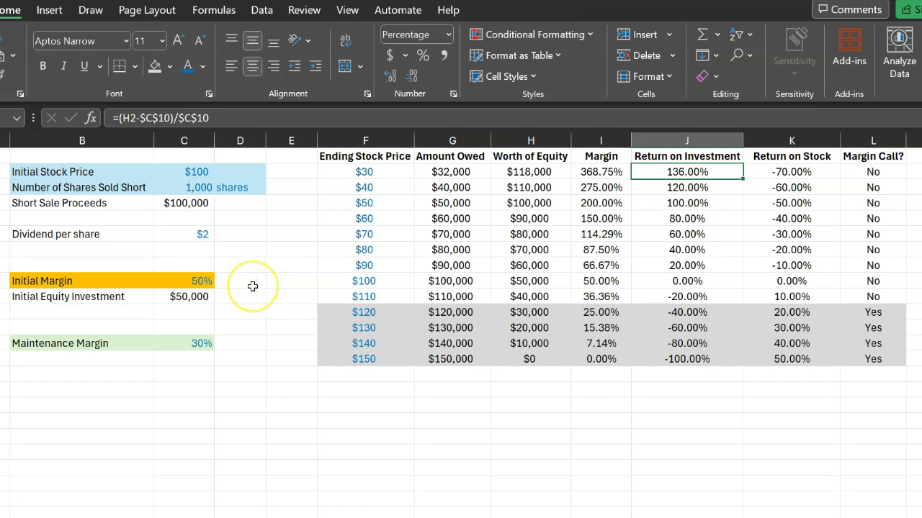
{"action": "left_click", "coordinate": [230, 429]}
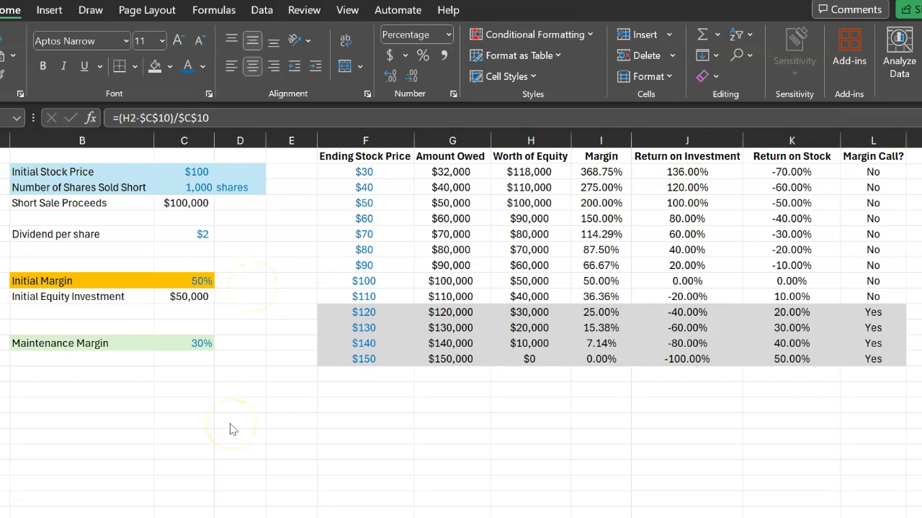
{"action": "left_click", "coordinate": [219, 430]}
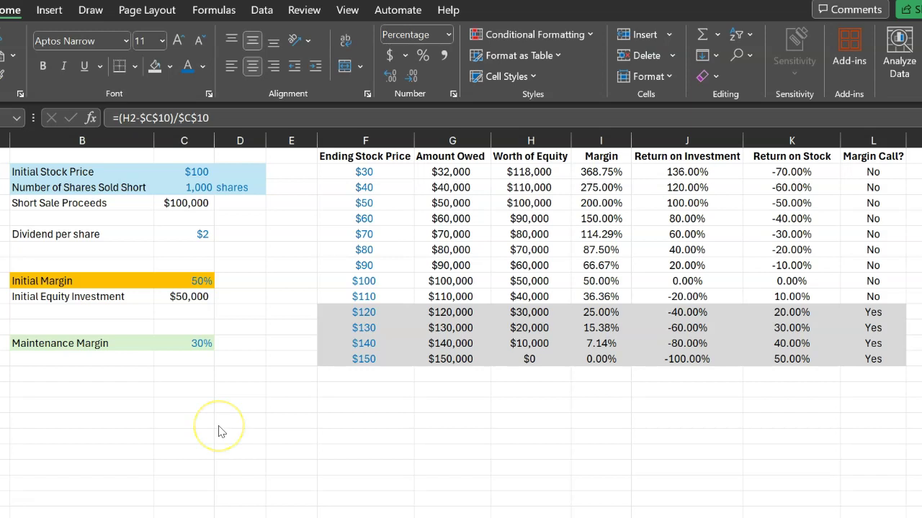